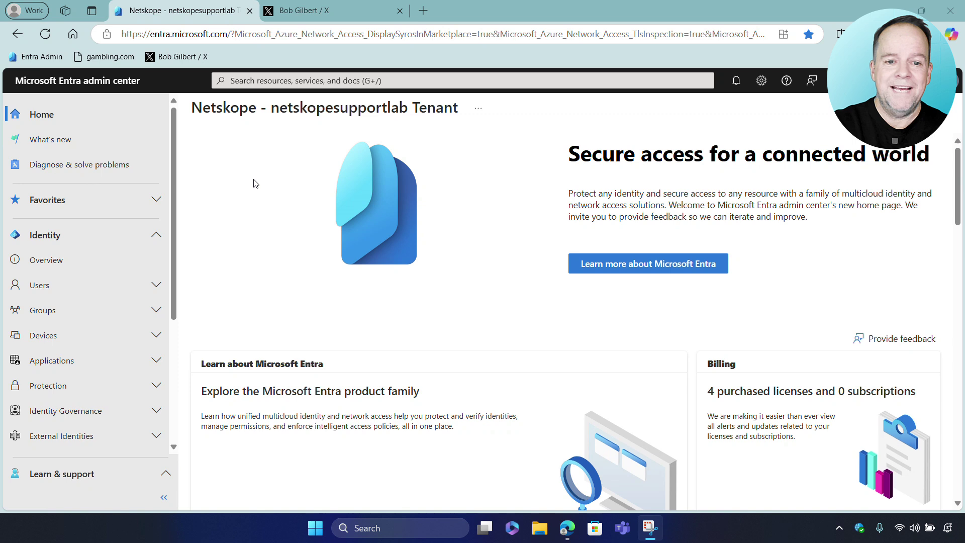
Go to the Global Secure Access Third Party Security Solutions Marketplace
{"action": "scroll", "coordinate": [161, 312], "scroll_direction": "down", "scroll_amount": 4}
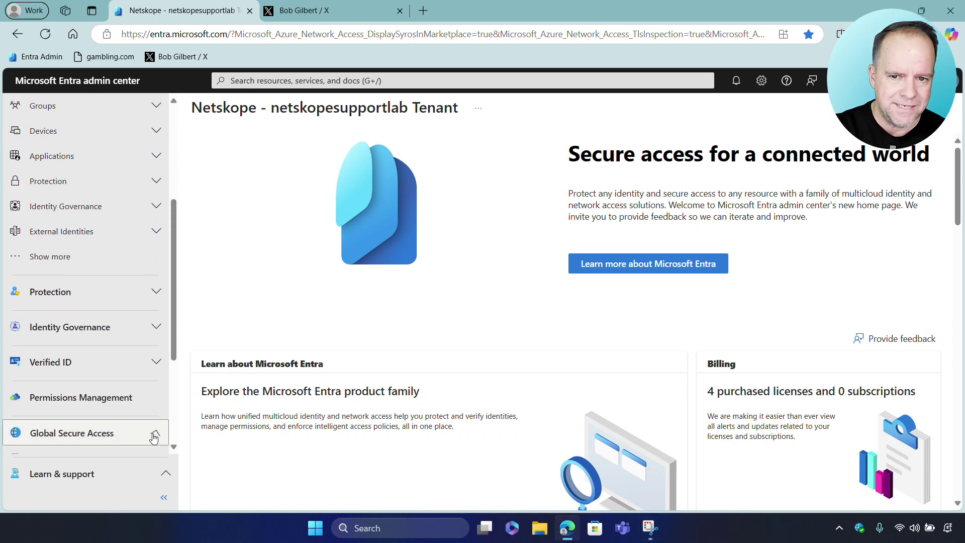
{"action": "left_click", "coordinate": [154, 435]}
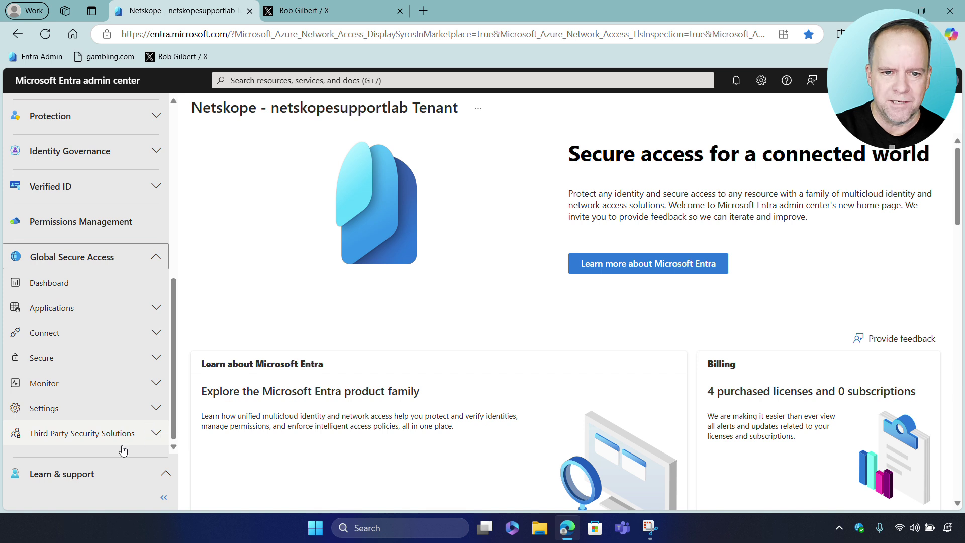
{"action": "left_click", "coordinate": [119, 435]}
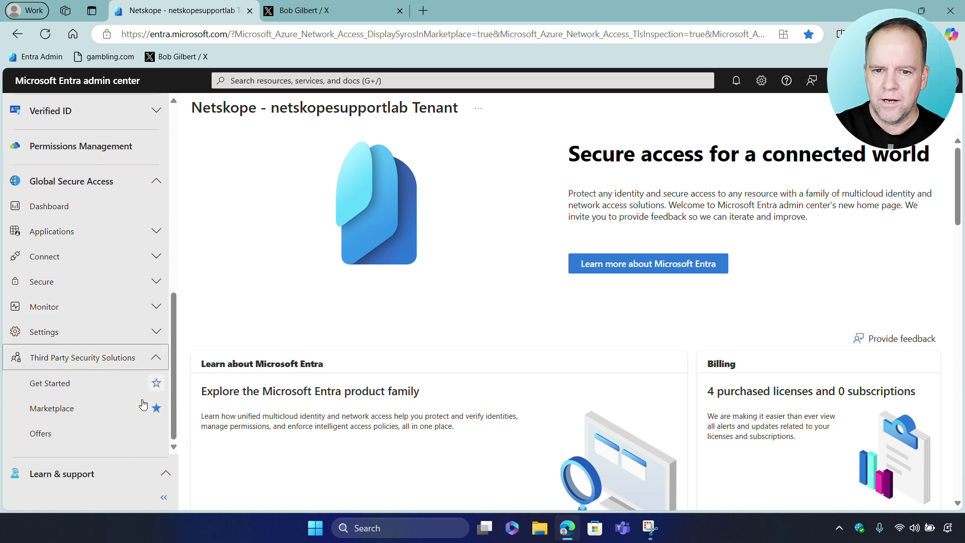
{"action": "left_click", "coordinate": [67, 407]}
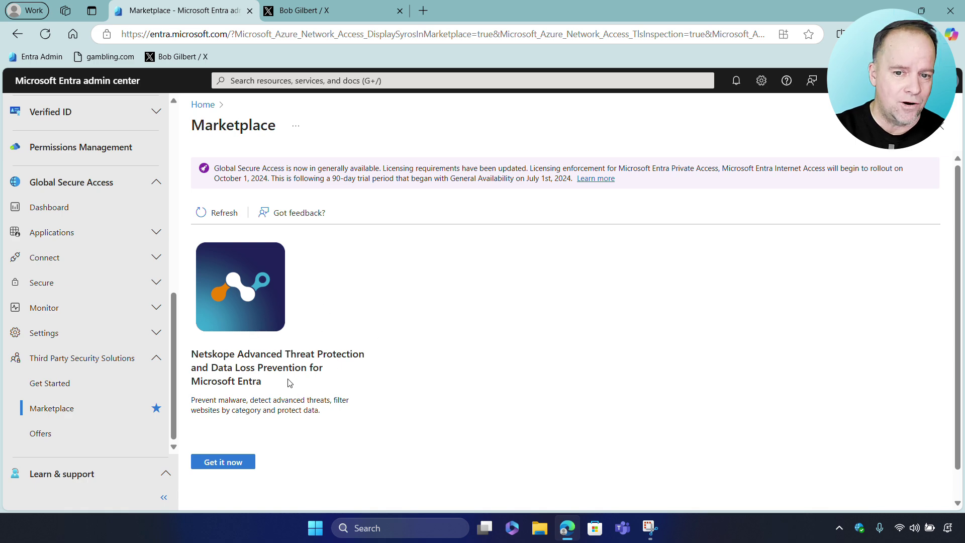
Open the Netskope Advanced Threat Protection offer and read through its overview
{"action": "left_click", "coordinate": [238, 464]}
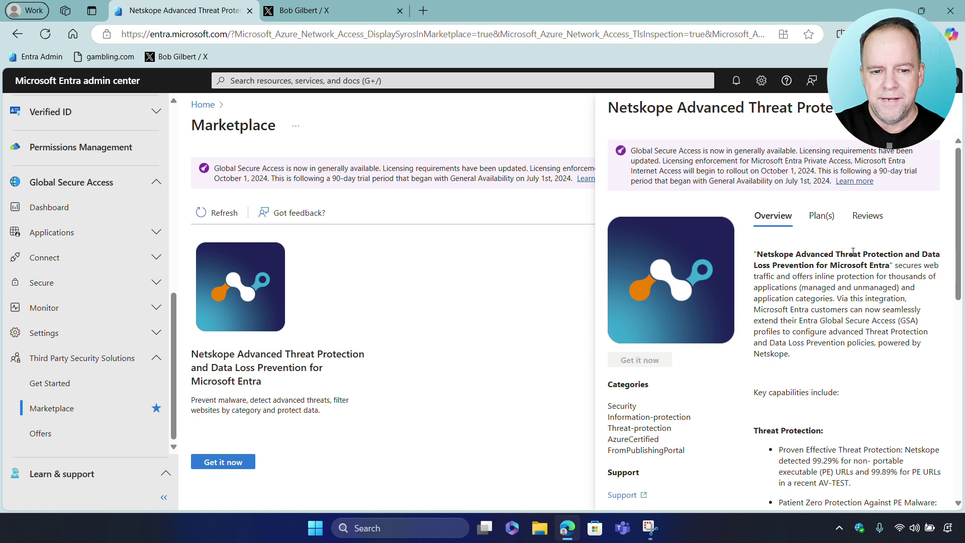
{"action": "scroll", "coordinate": [853, 251], "scroll_direction": "down", "scroll_amount": 1}
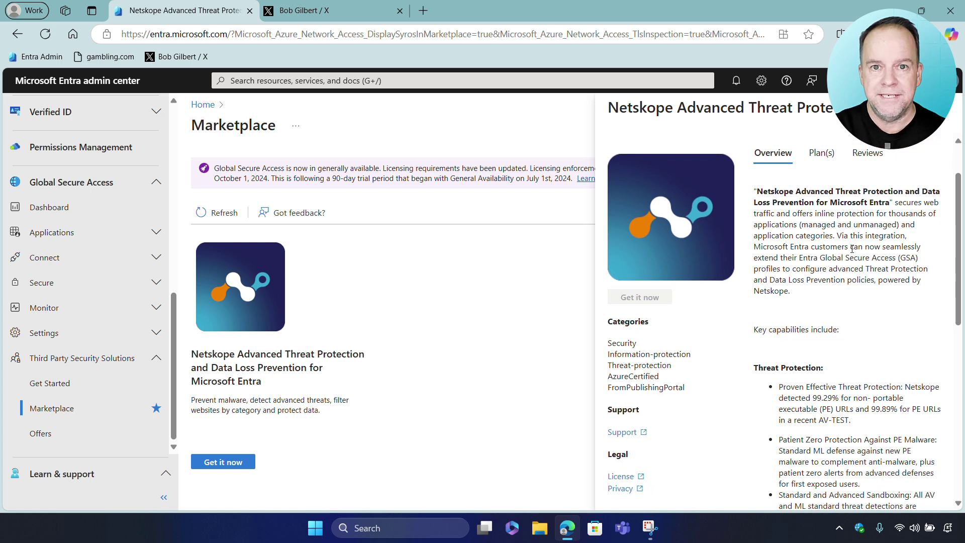
{"action": "scroll", "coordinate": [839, 222], "scroll_direction": "down", "scroll_amount": 3}
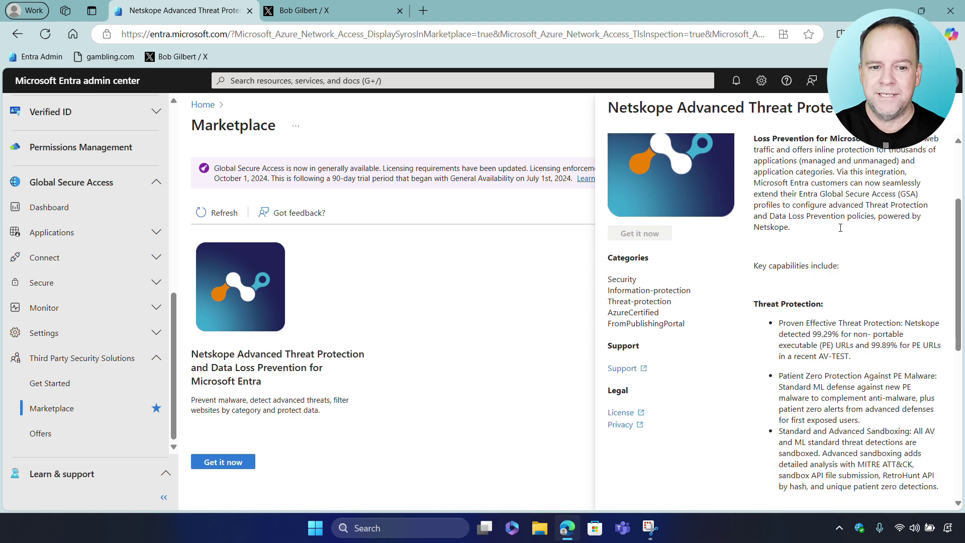
{"action": "scroll", "coordinate": [843, 231], "scroll_direction": "down", "scroll_amount": 3}
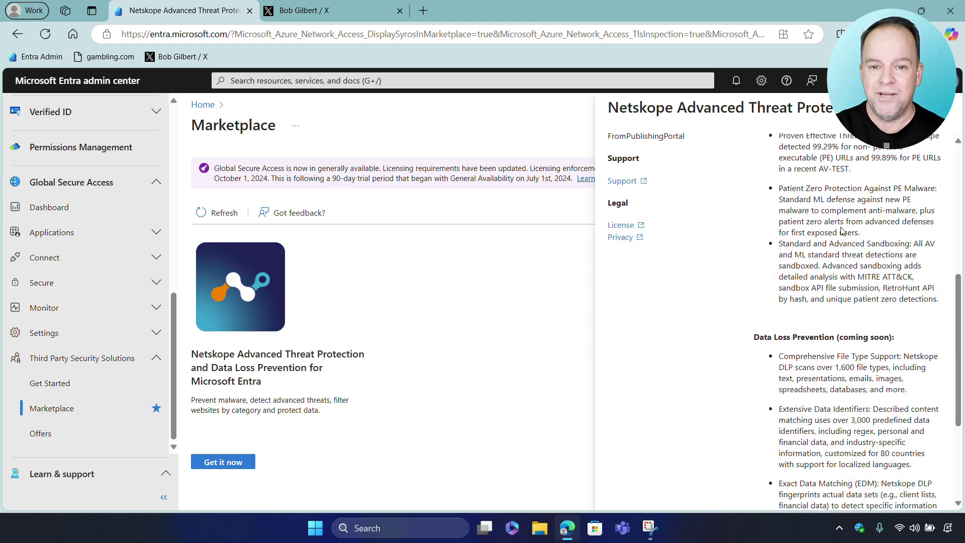
{"action": "scroll", "coordinate": [843, 231], "scroll_direction": "down", "scroll_amount": 1}
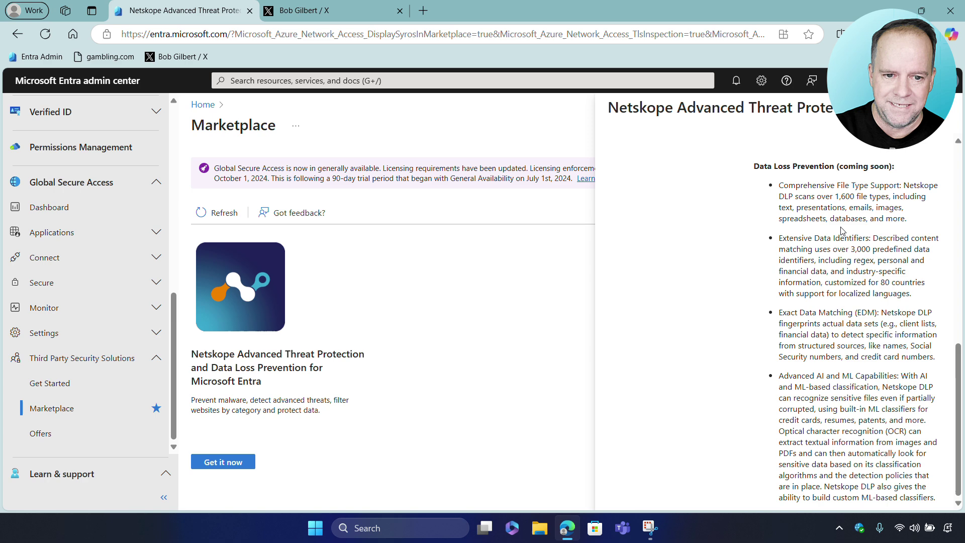
{"action": "scroll", "coordinate": [843, 231], "scroll_direction": "up", "scroll_amount": 9}
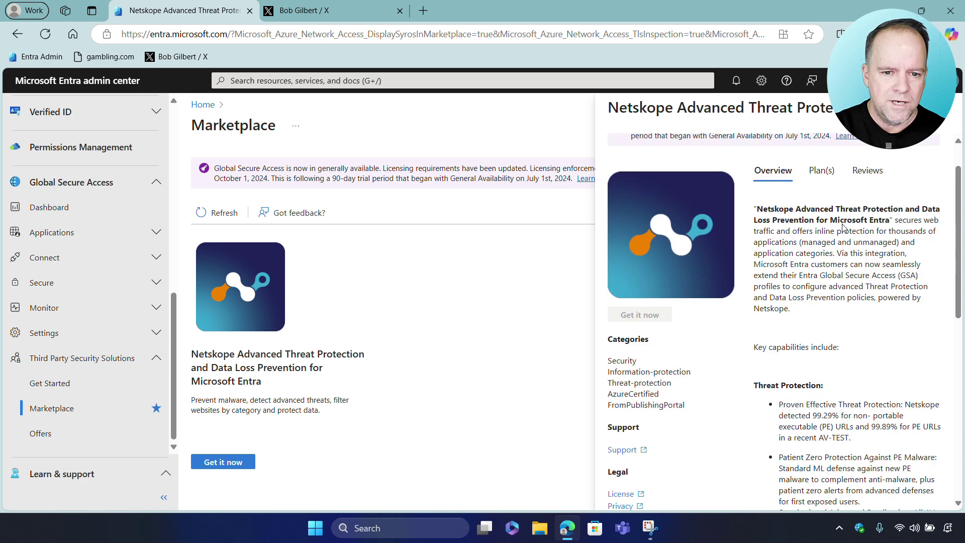
Open the Global Secure Access Client download page and inspect the tray client's menu
{"action": "left_click", "coordinate": [157, 257]}
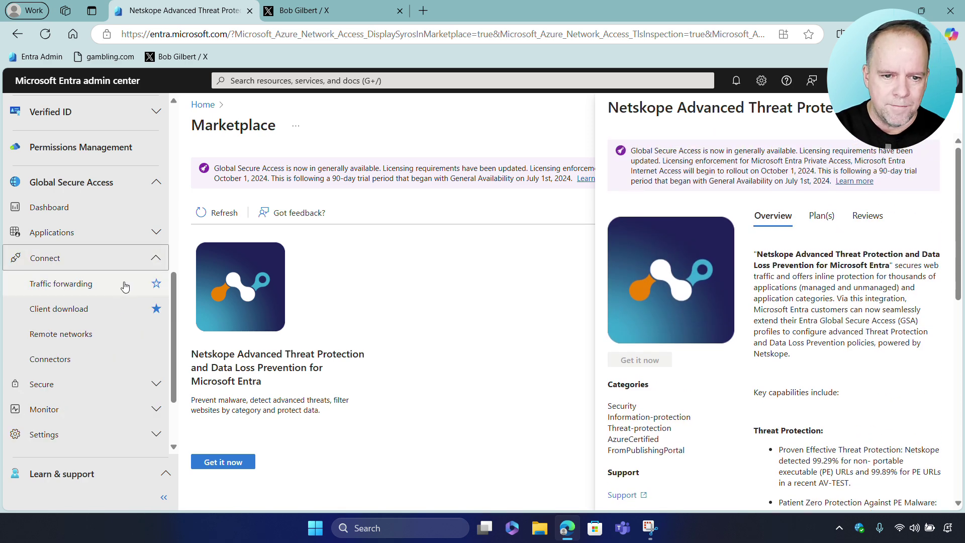
{"action": "left_click", "coordinate": [80, 315]}
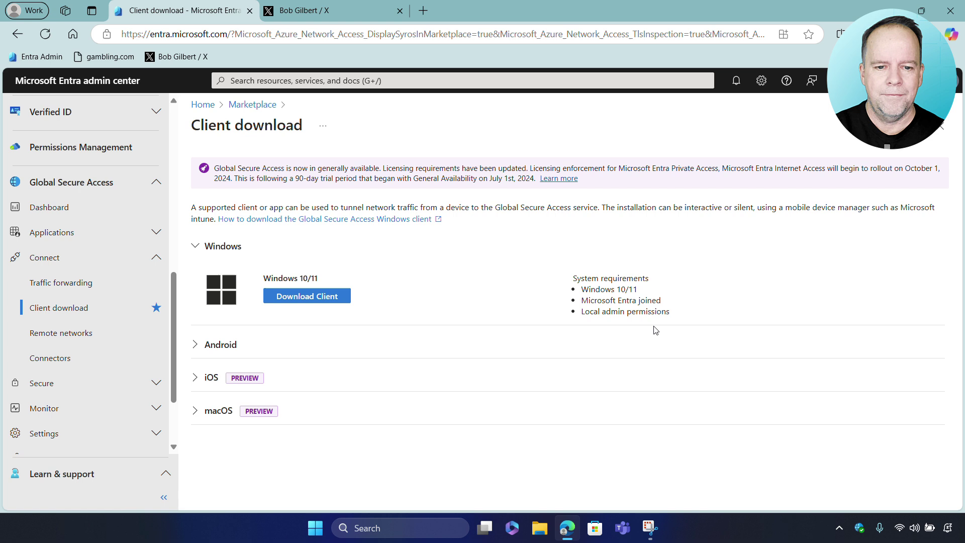
{"action": "right_click", "coordinate": [860, 528]}
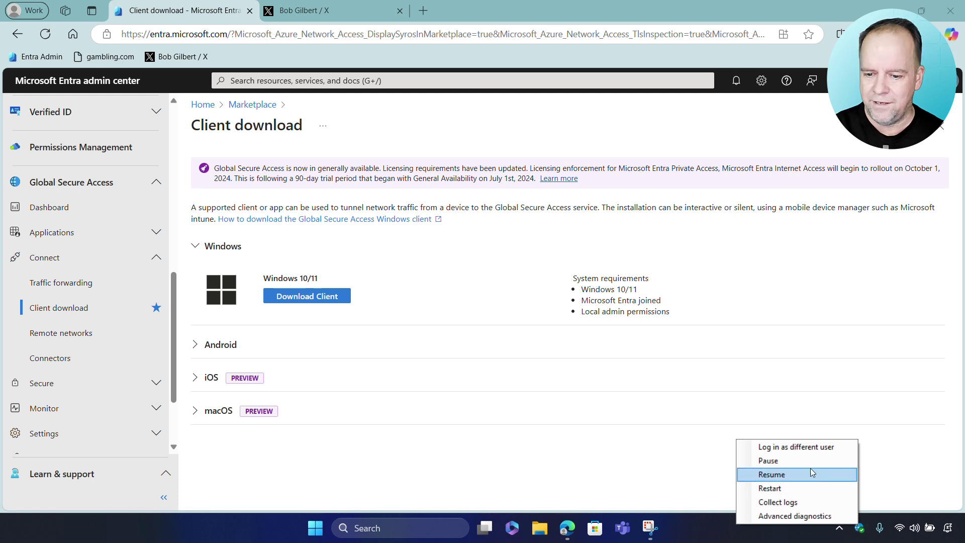
{"action": "left_click", "coordinate": [878, 479]}
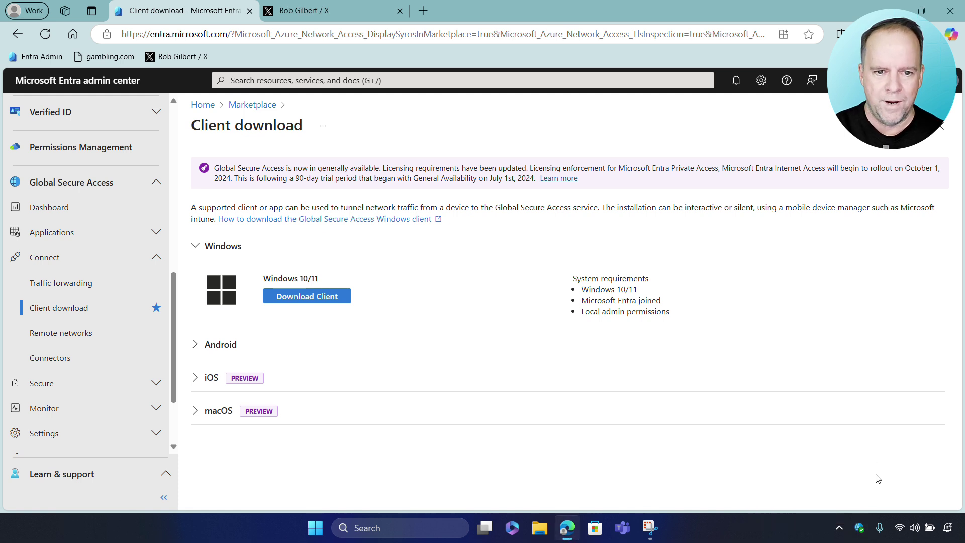
{"action": "right_click", "coordinate": [859, 528]}
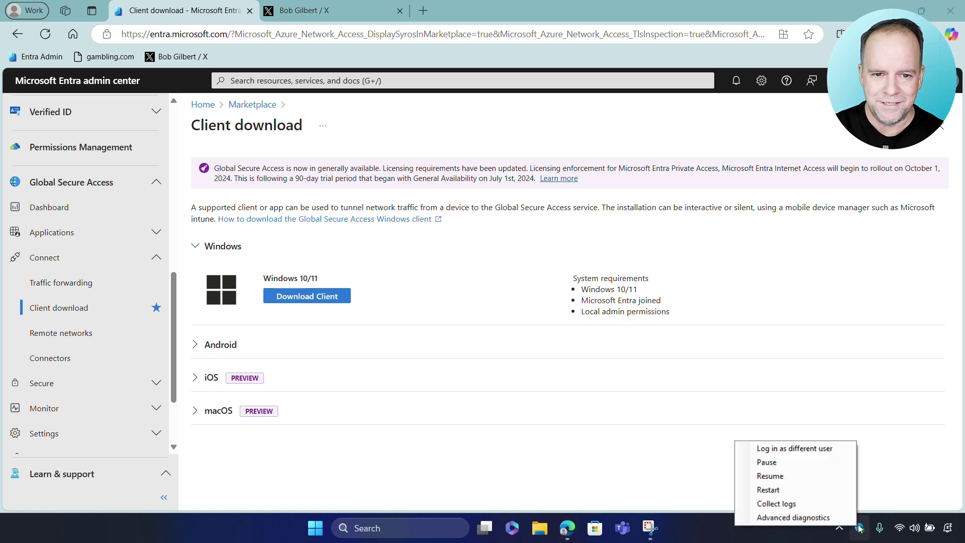
Bring up the list of Conditional Access policies under Protection
{"action": "scroll", "coordinate": [107, 362], "scroll_direction": "up", "scroll_amount": 10}
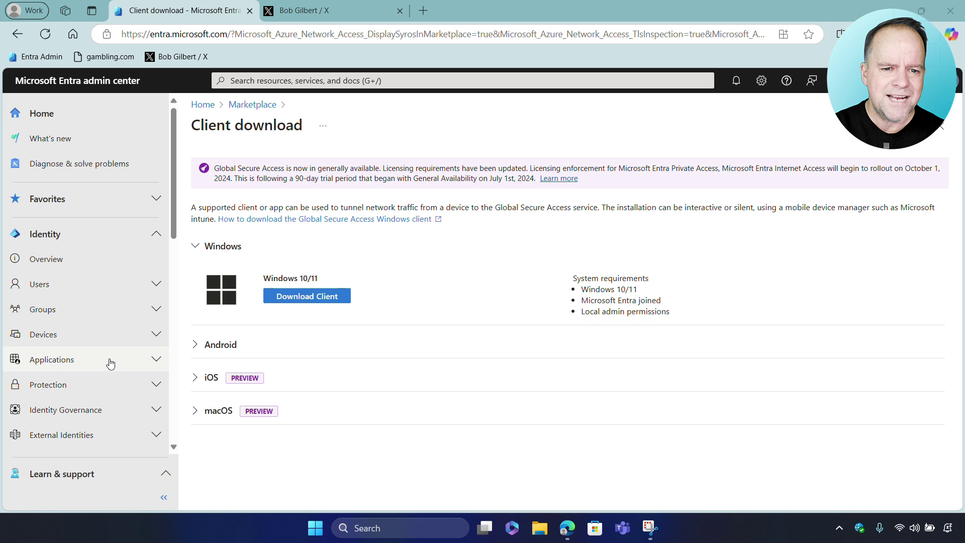
{"action": "scroll", "coordinate": [134, 323], "scroll_direction": "down", "scroll_amount": 1}
{"action": "left_click", "coordinate": [162, 327]}
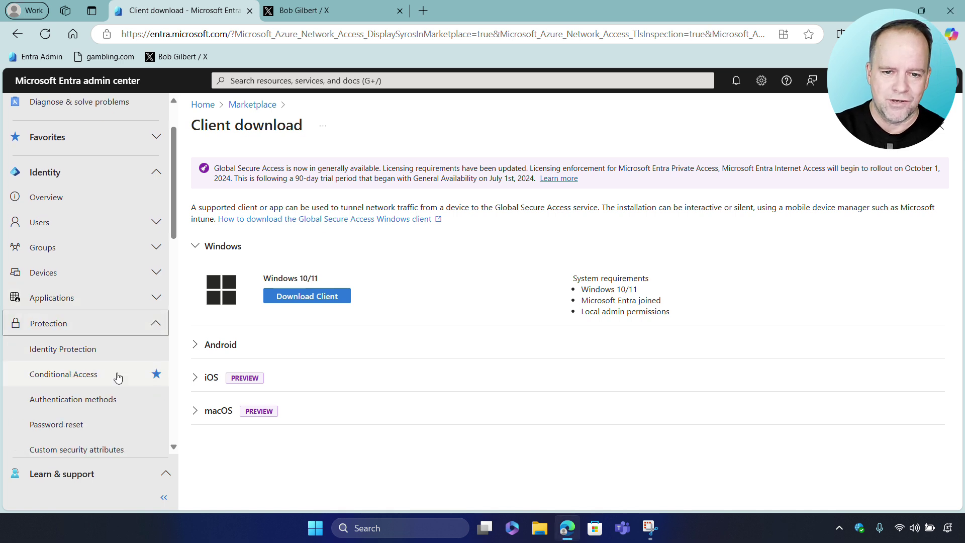
{"action": "left_click", "coordinate": [82, 380]}
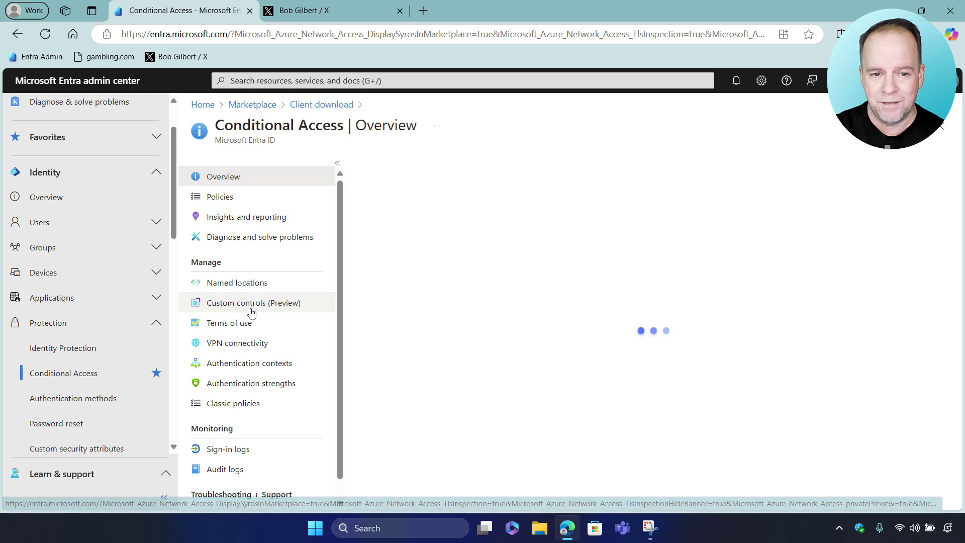
{"action": "left_click", "coordinate": [219, 198]}
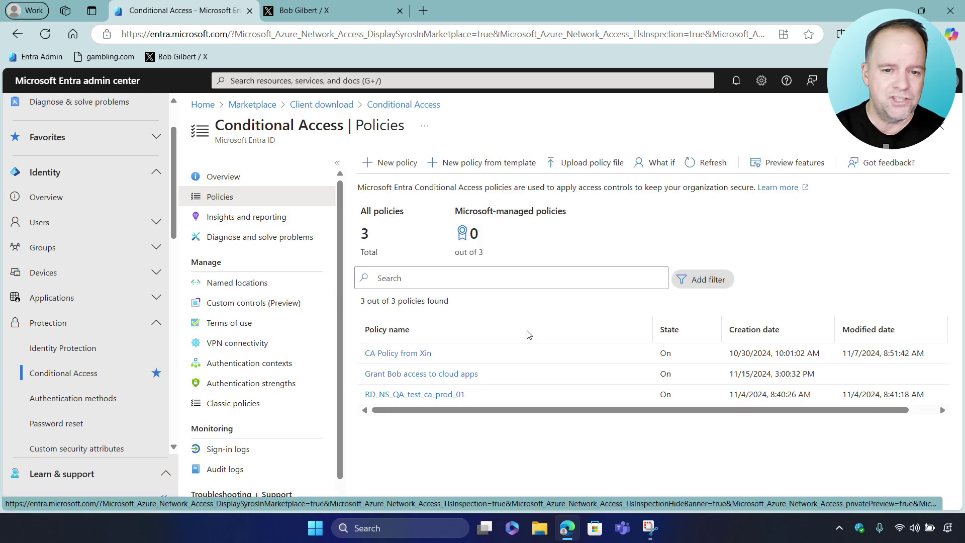
Open the cloud apps access policy and its Session controls
{"action": "left_click", "coordinate": [420, 374]}
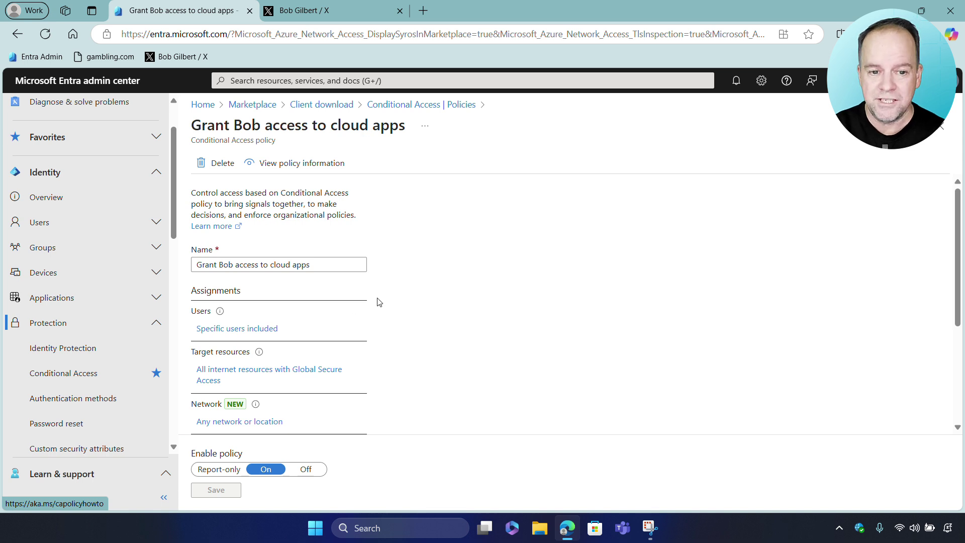
{"action": "scroll", "coordinate": [379, 302], "scroll_direction": "down", "scroll_amount": 1}
{"action": "scroll", "coordinate": [379, 302], "scroll_direction": "down", "scroll_amount": 1}
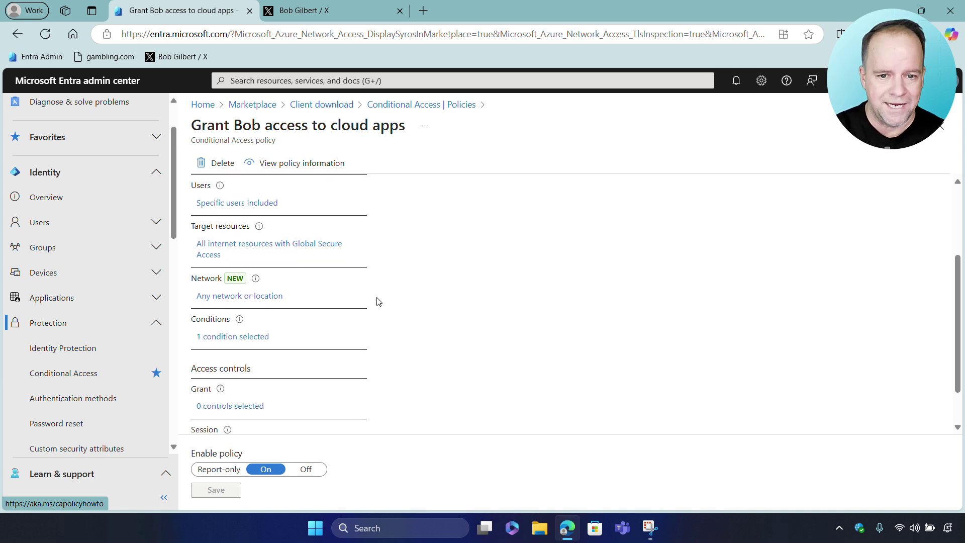
{"action": "scroll", "coordinate": [377, 303], "scroll_direction": "down", "scroll_amount": 1}
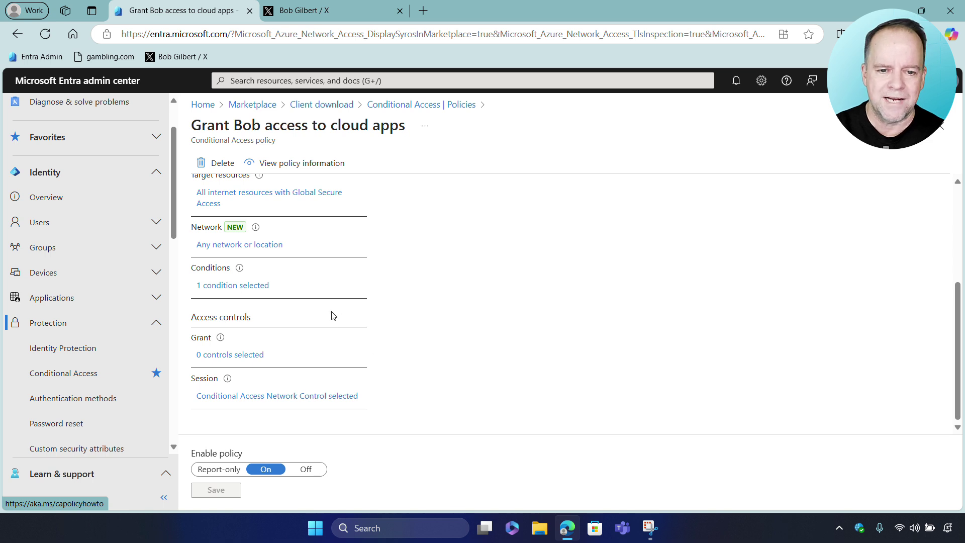
{"action": "left_click", "coordinate": [289, 398]}
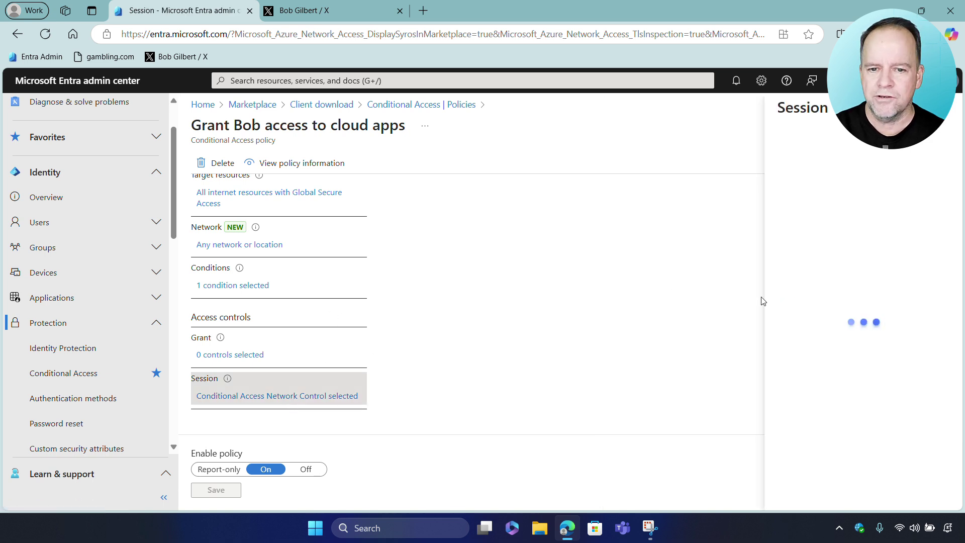
{"action": "scroll", "coordinate": [865, 324], "scroll_direction": "down", "scroll_amount": 3}
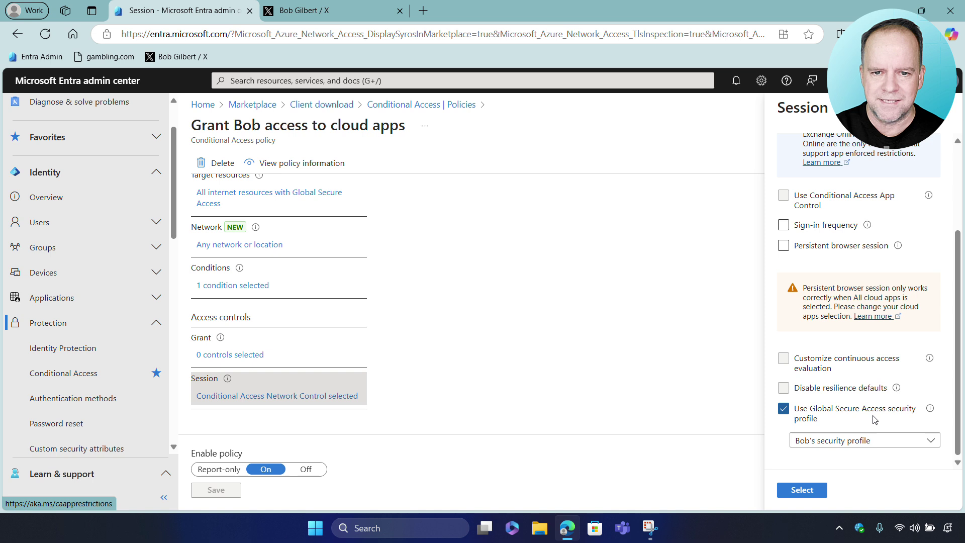
{"action": "scroll", "coordinate": [75, 310], "scroll_direction": "down", "scroll_amount": 10}
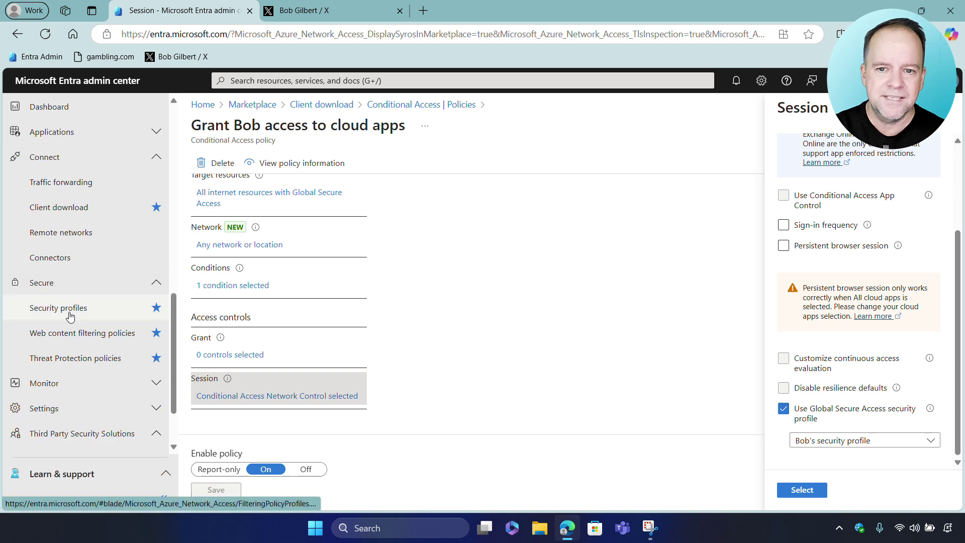
Open the priority 102 security profile from the Security profiles list for editing
{"action": "left_click", "coordinate": [70, 314]}
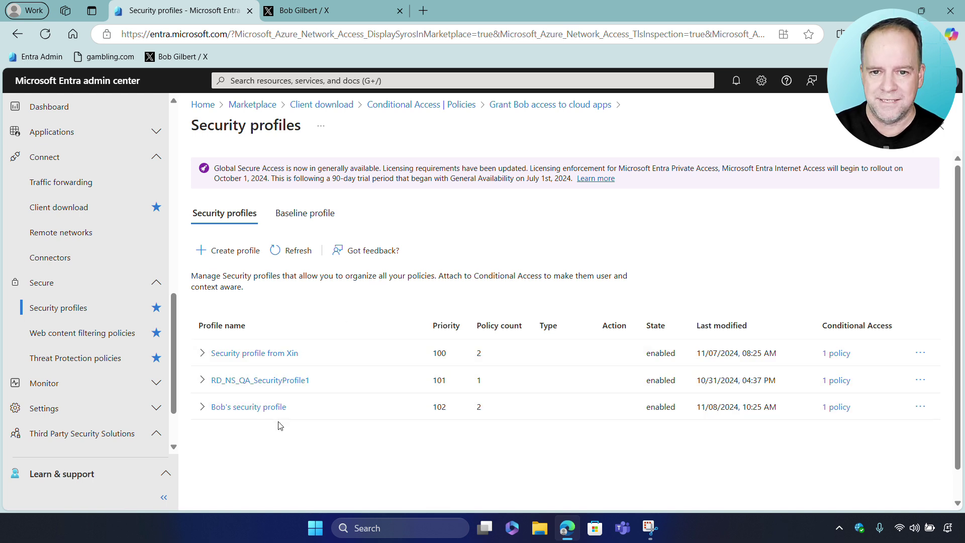
{"action": "left_click", "coordinate": [263, 408]}
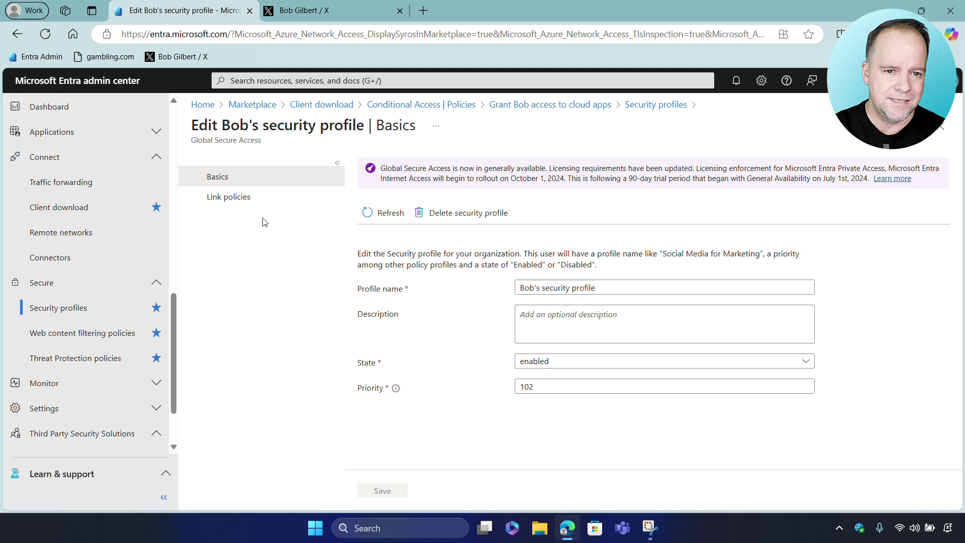
Review the profile's linked threat protection and gambling policies, then list Threat Protection policies
{"action": "left_click", "coordinate": [234, 196]}
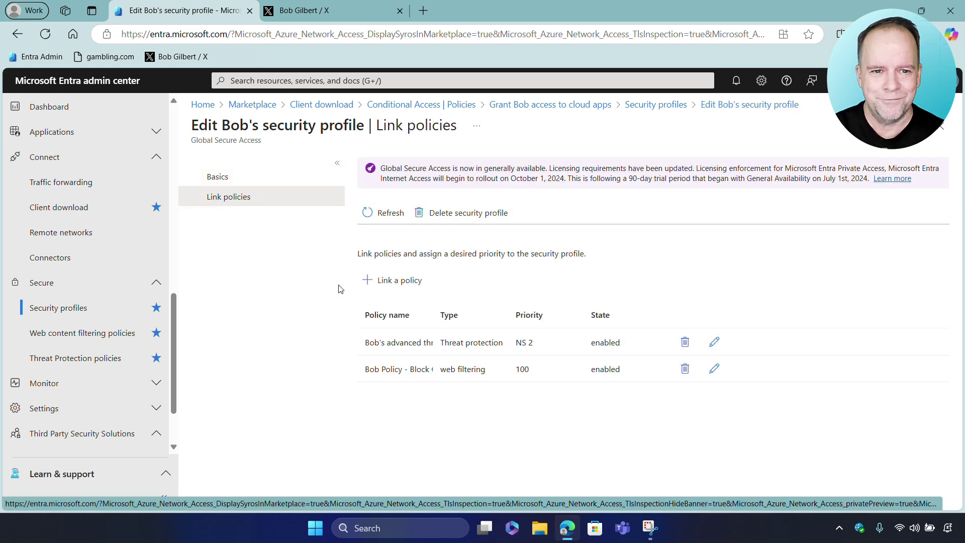
{"action": "left_click_drag", "start_coordinate": [433, 315], "coordinate": [548, 294]}
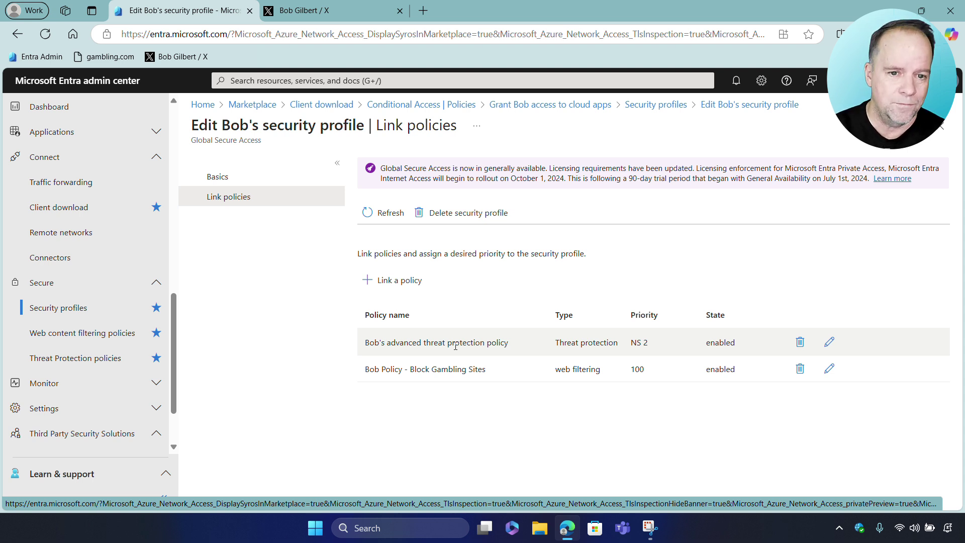
{"action": "left_click", "coordinate": [86, 360]}
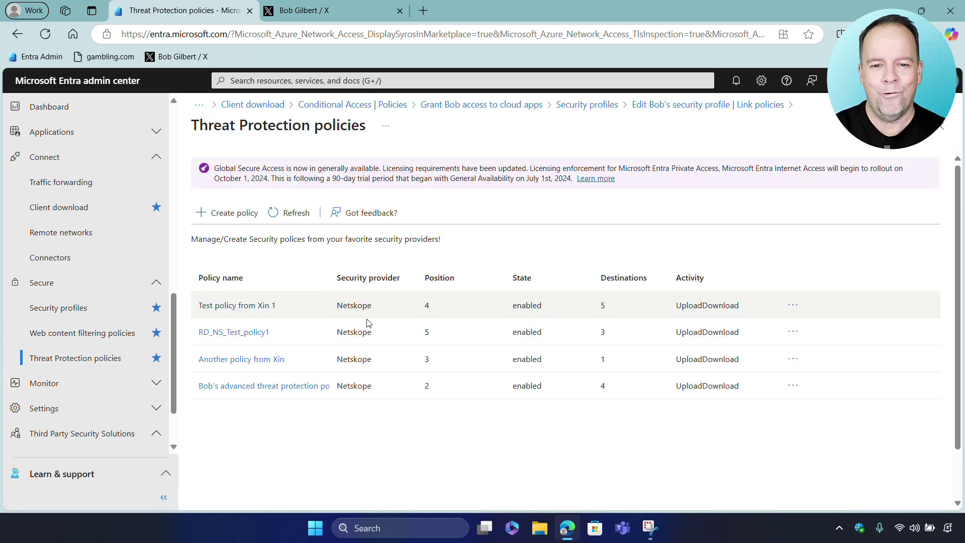
Show the Netskope advanced threat protection policy's destination categories and block-at-every-severity actions
{"action": "left_click", "coordinate": [283, 387]}
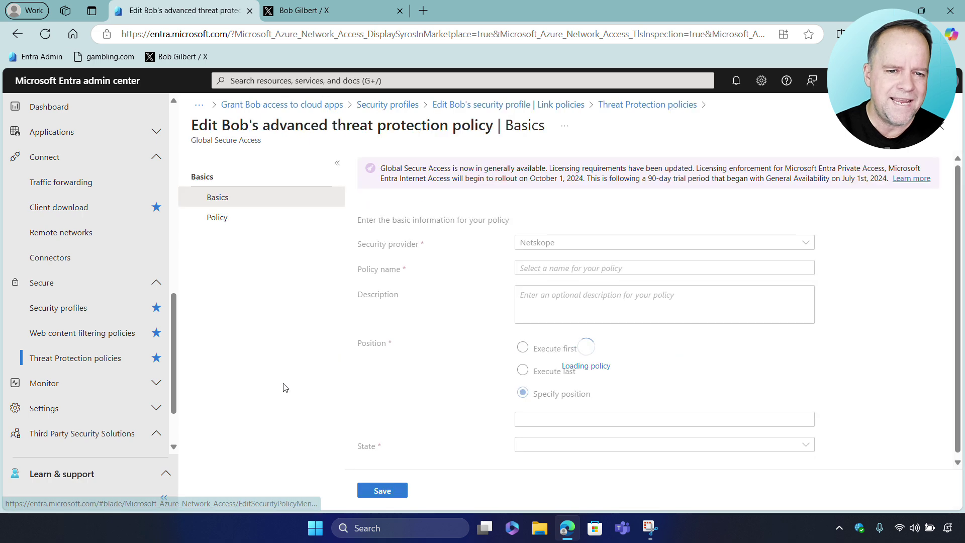
{"action": "left_click", "coordinate": [217, 218]}
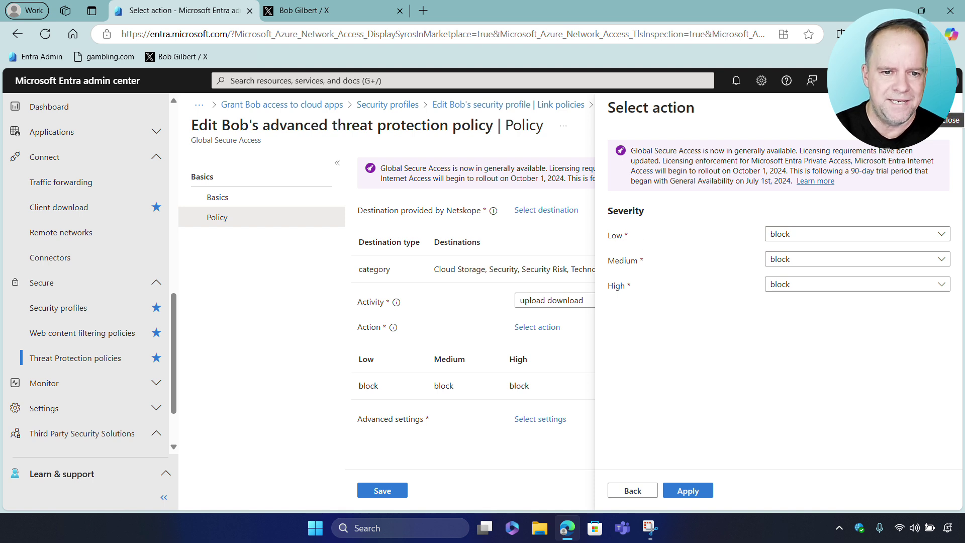
{"action": "left_click", "coordinate": [543, 212]}
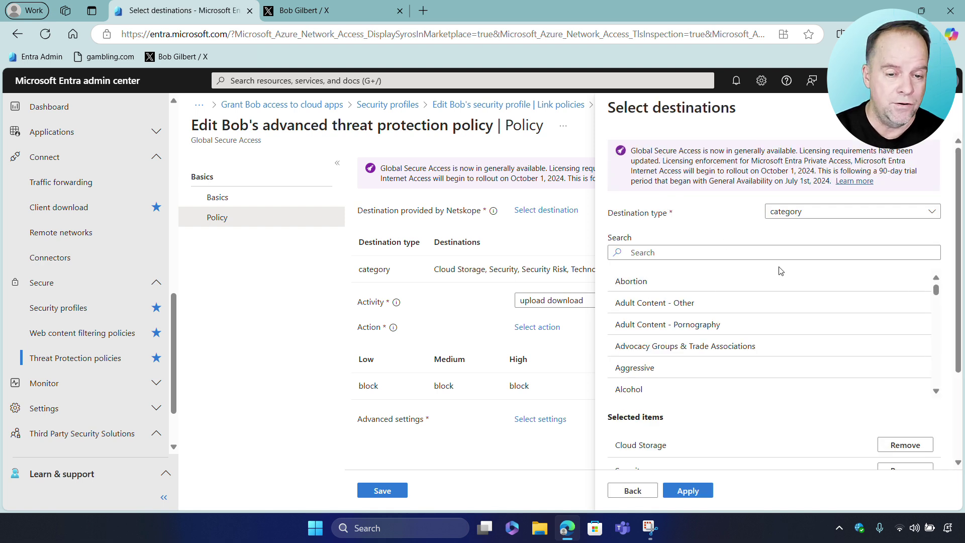
{"action": "scroll", "coordinate": [782, 302], "scroll_direction": "down", "scroll_amount": 5}
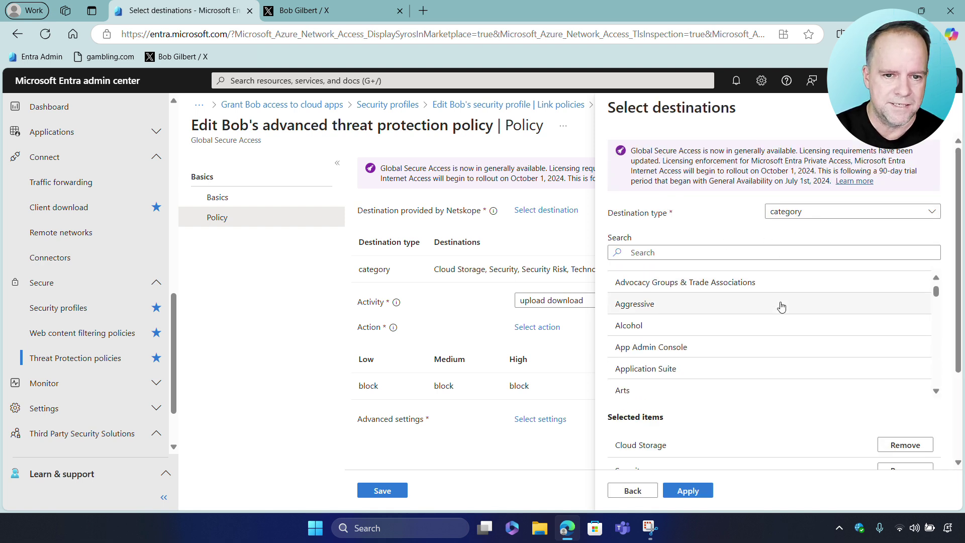
{"action": "scroll", "coordinate": [782, 308], "scroll_direction": "down", "scroll_amount": 4}
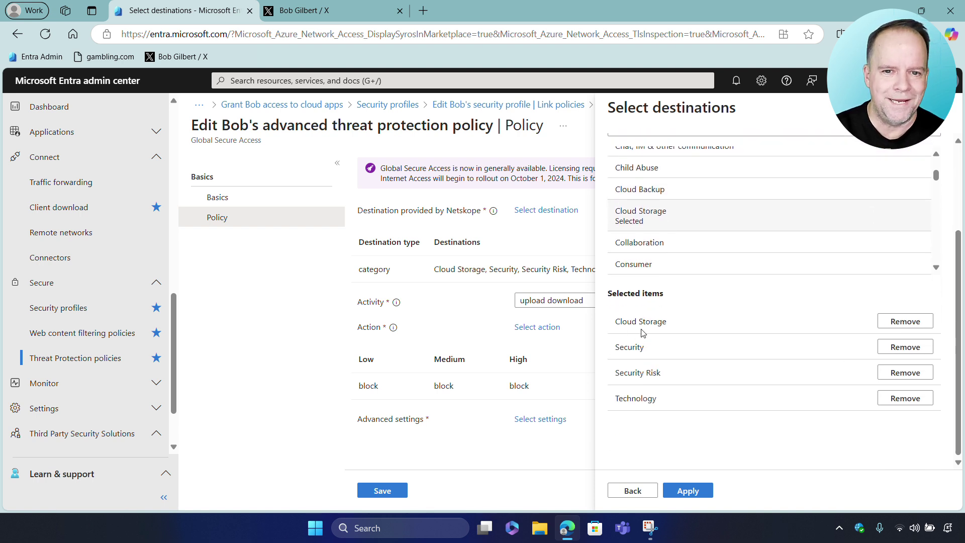
{"action": "key", "text": "Escape"}
{"action": "left_click", "coordinate": [400, 10]}
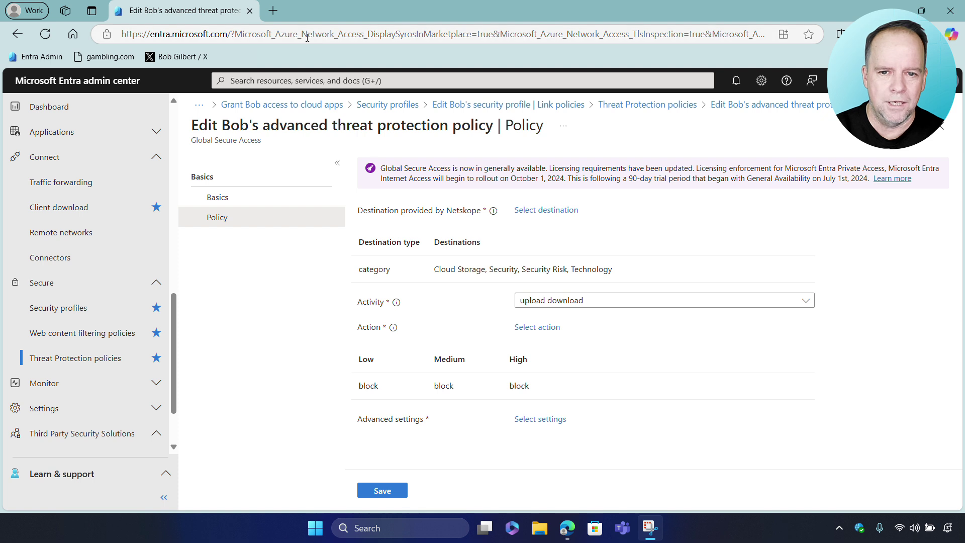
Confirm gambling.com is blocked by Entra Internet Access, then open X direct messages
{"action": "left_click", "coordinate": [273, 10]}
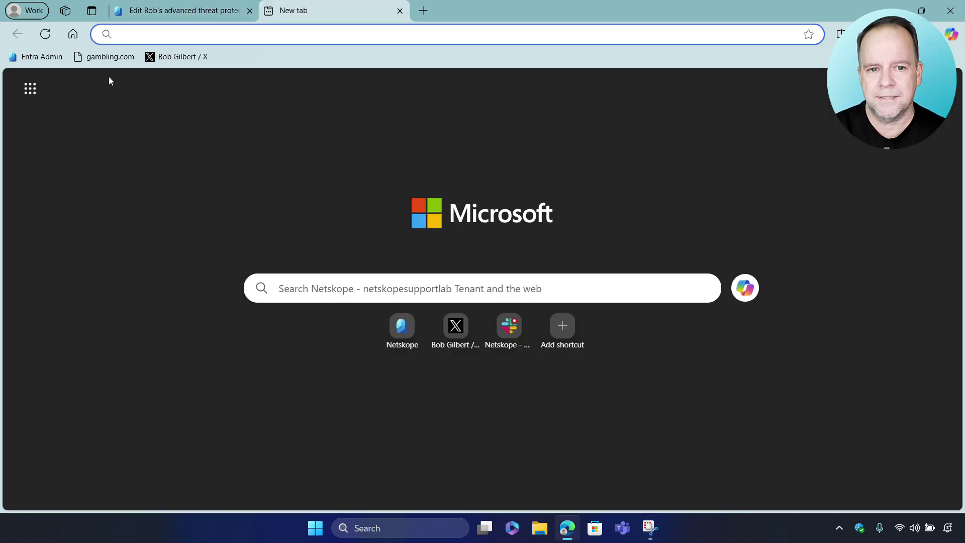
{"action": "left_click", "coordinate": [94, 58]}
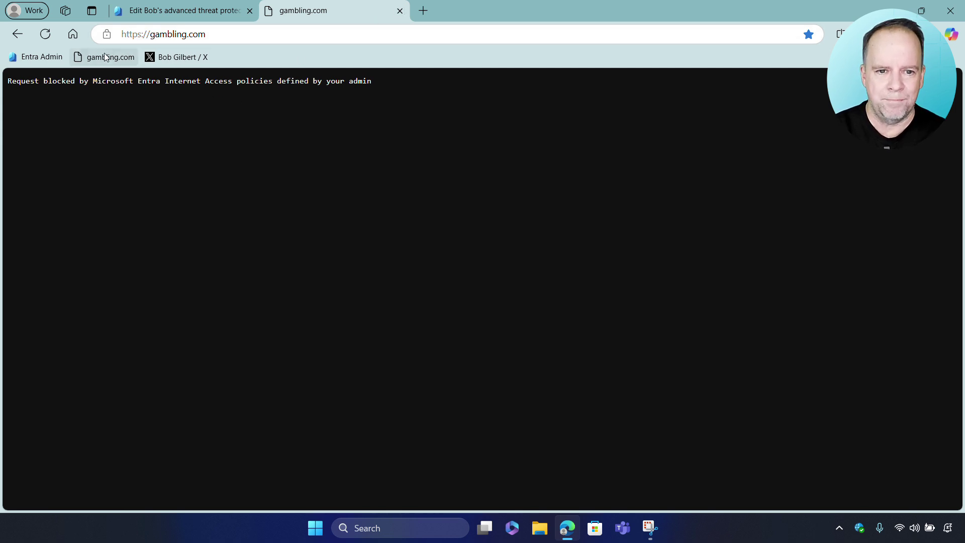
{"action": "left_click", "coordinate": [78, 34]}
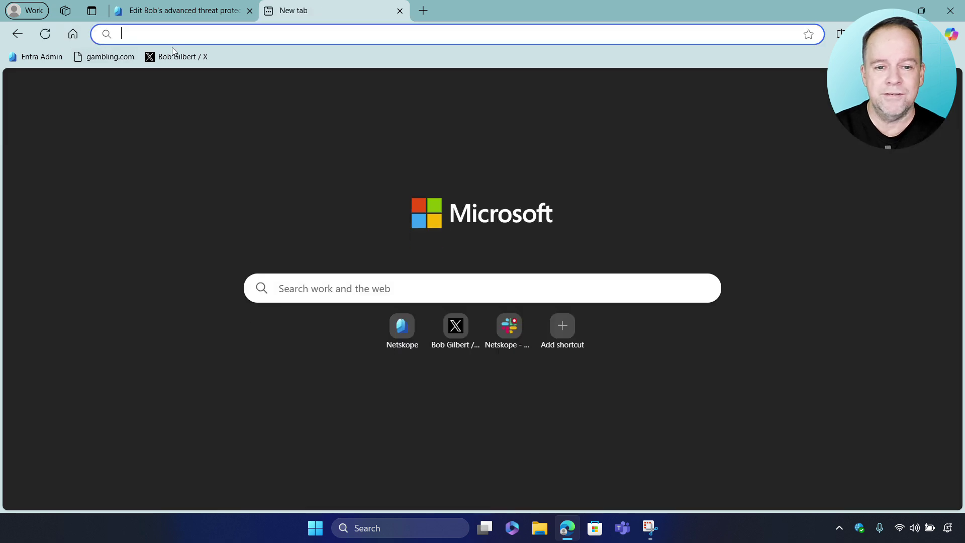
{"action": "left_click", "coordinate": [177, 58]}
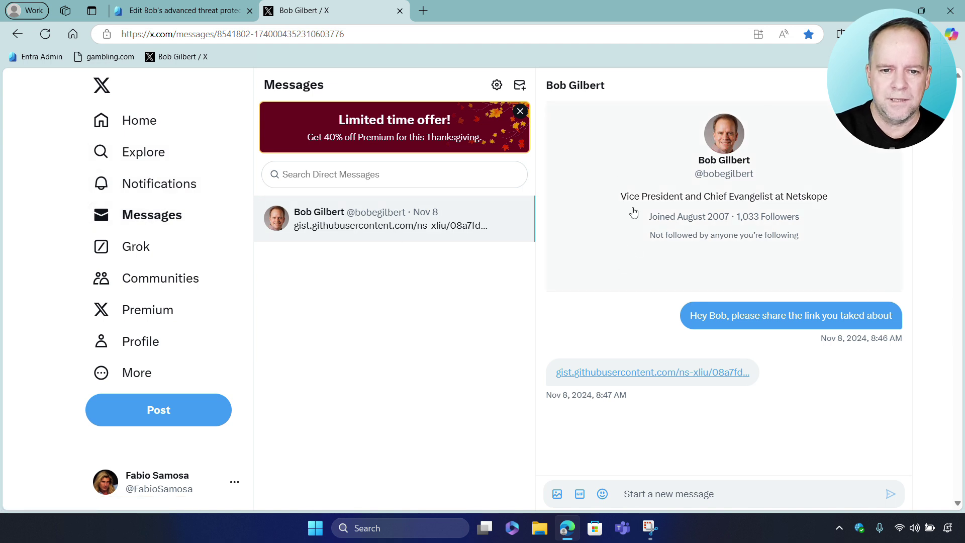
Open the shared gist.githubusercontent.com link and see it blocked as non-compliant, then return to Entra
{"action": "left_click", "coordinate": [615, 371]}
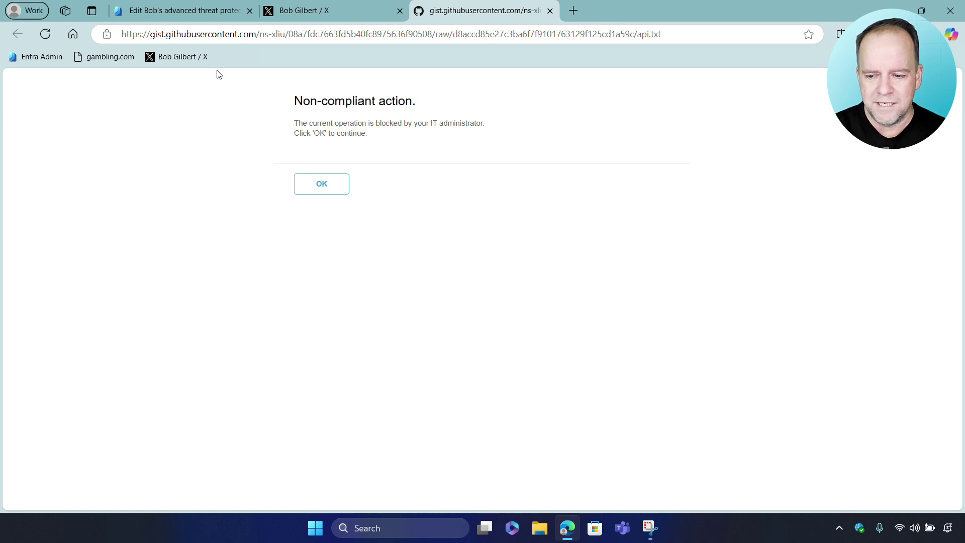
{"action": "left_click", "coordinate": [205, 15]}
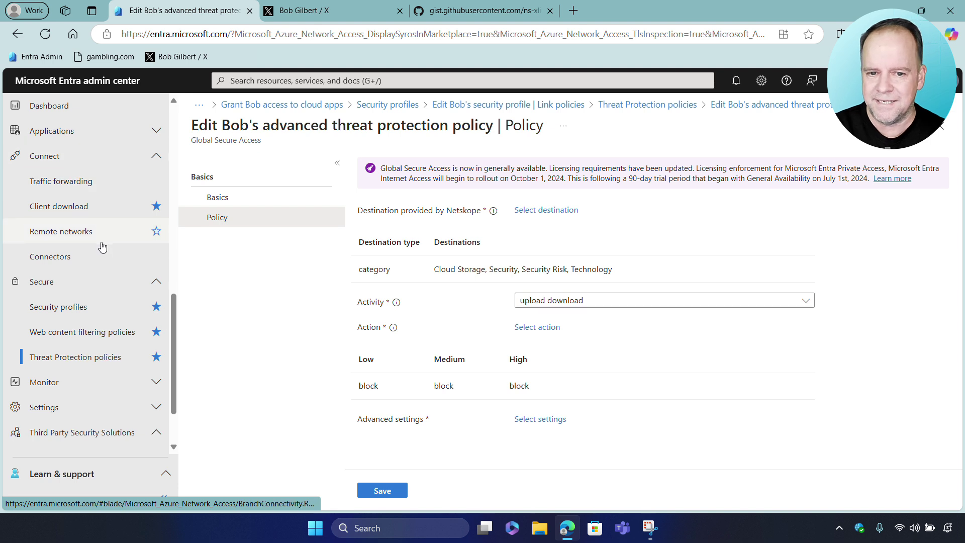
Open Monitor > Traffic logs showing 14K Internet Access connections from the last 24 hours
{"action": "scroll", "coordinate": [112, 296], "scroll_direction": "down", "scroll_amount": 2}
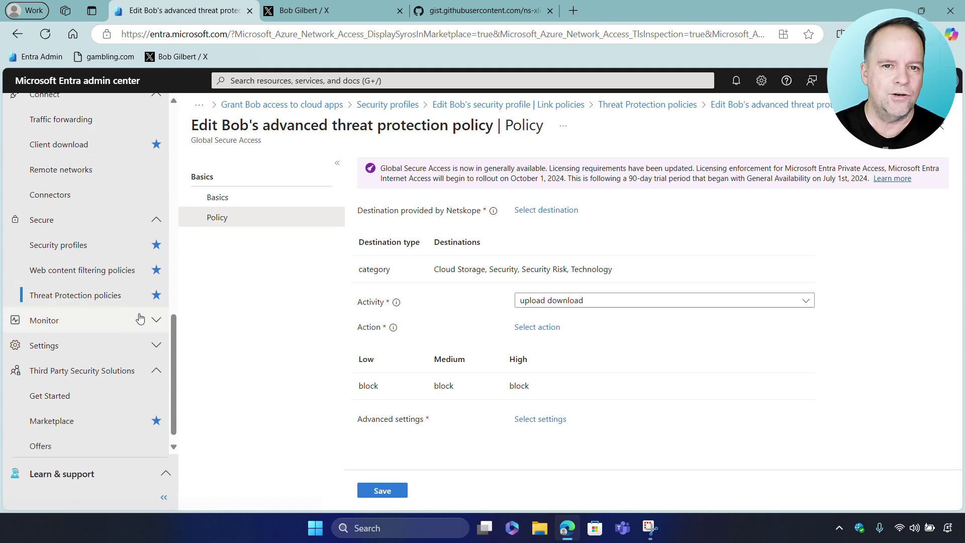
{"action": "left_click", "coordinate": [154, 320]}
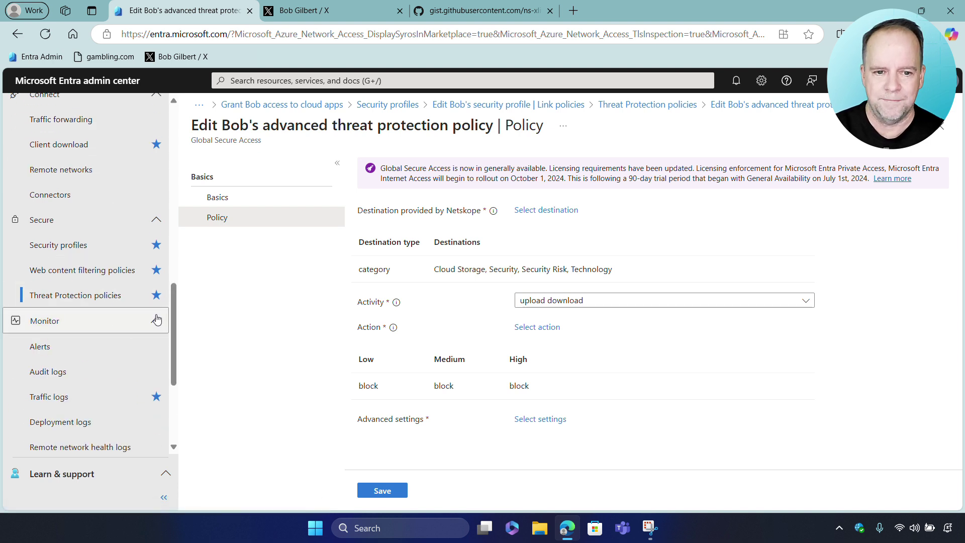
{"action": "left_click", "coordinate": [59, 396]}
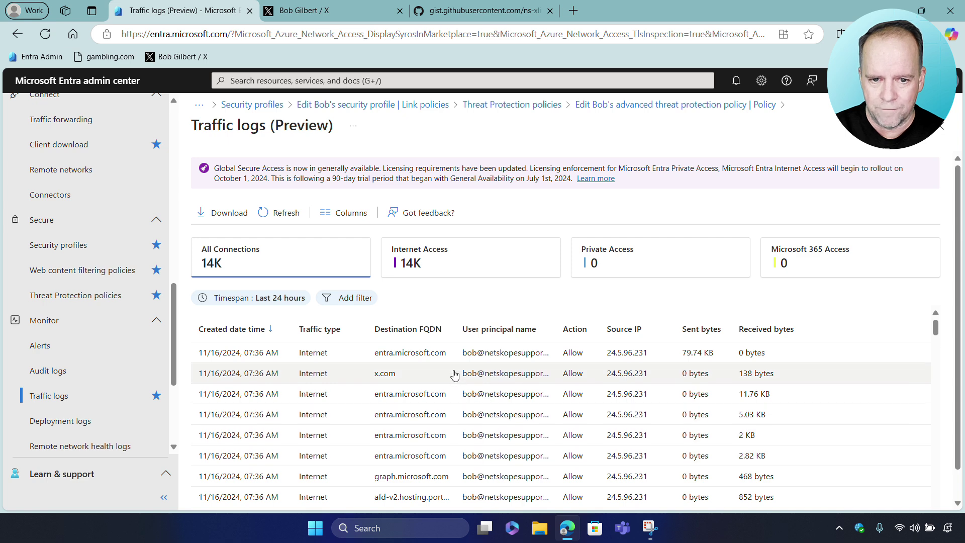
Add an Action: Block filter to show the gambling.com and gist.githubusercontent.com blocks
{"action": "left_click", "coordinate": [357, 300]}
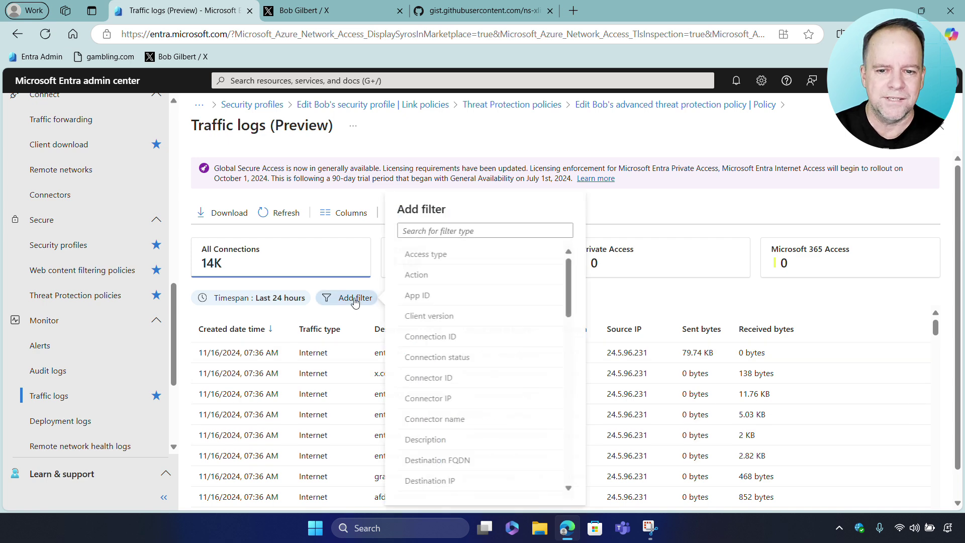
{"action": "left_click", "coordinate": [427, 277]}
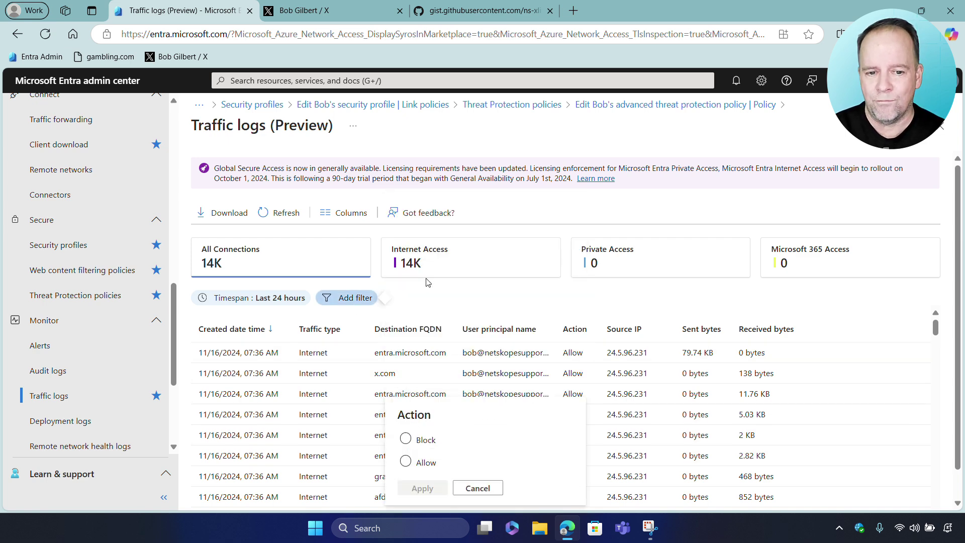
{"action": "left_click", "coordinate": [405, 439]}
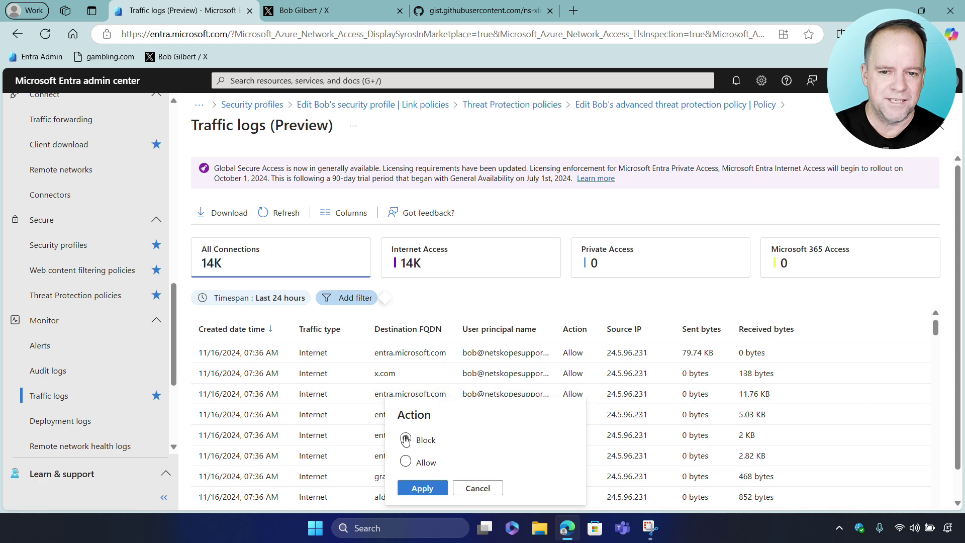
{"action": "left_click", "coordinate": [423, 488]}
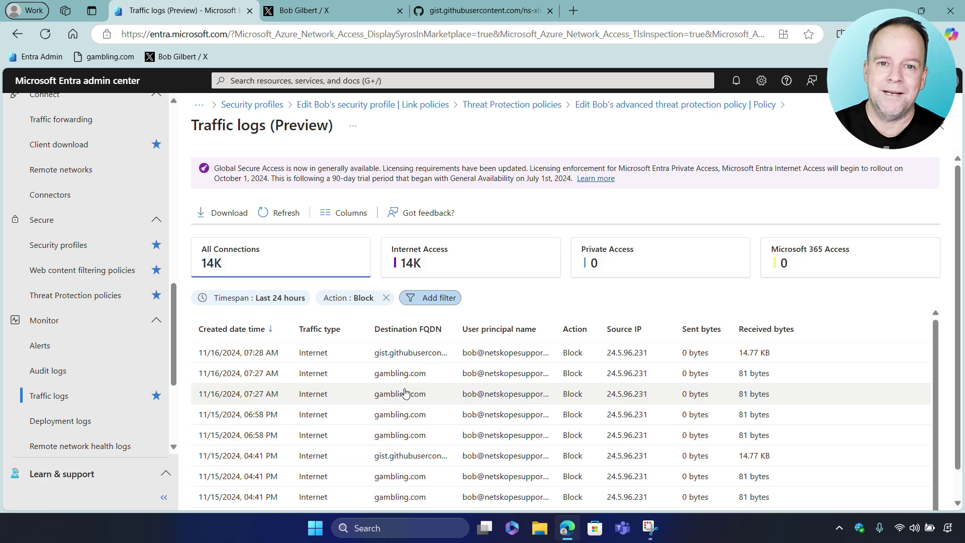